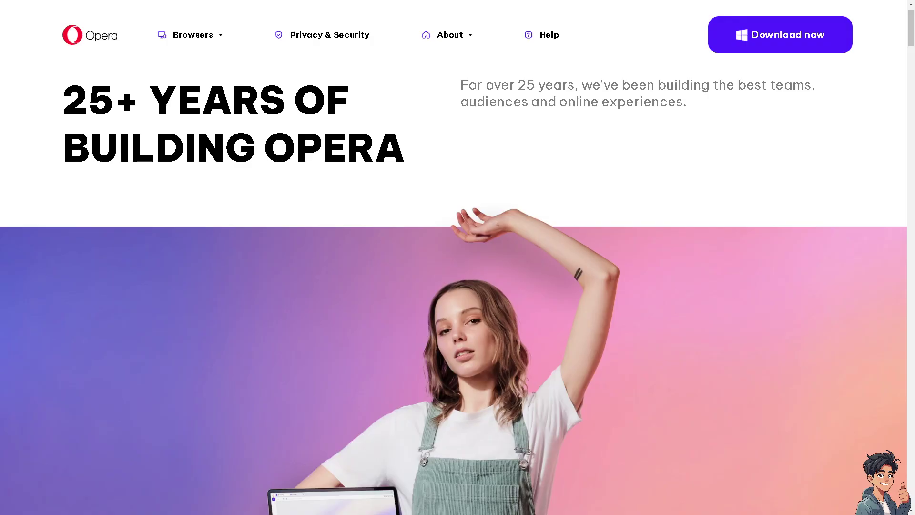
click(767, 46)
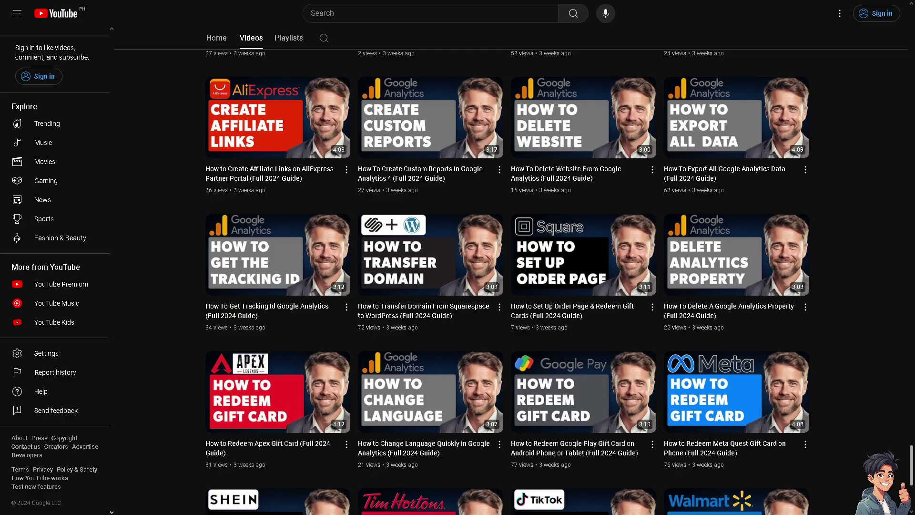
scroll(318, 286, down, 2)
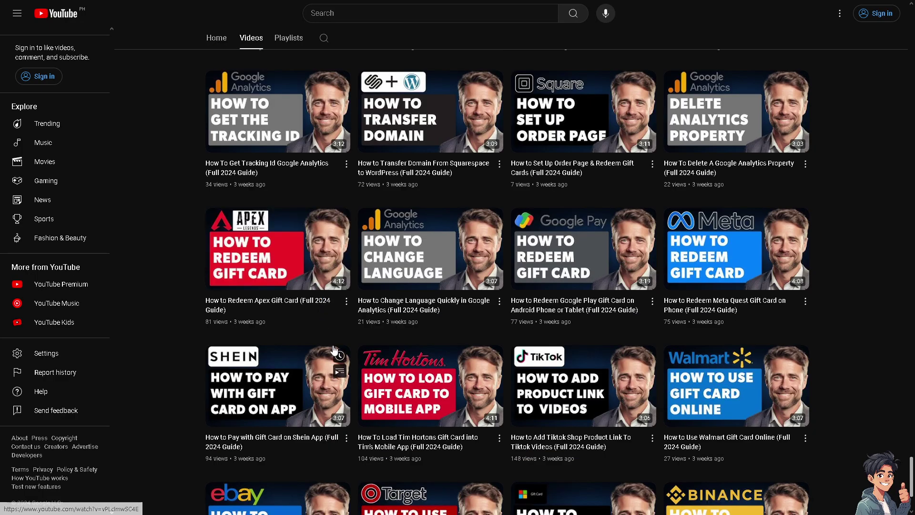
mouse_move(371, 353)
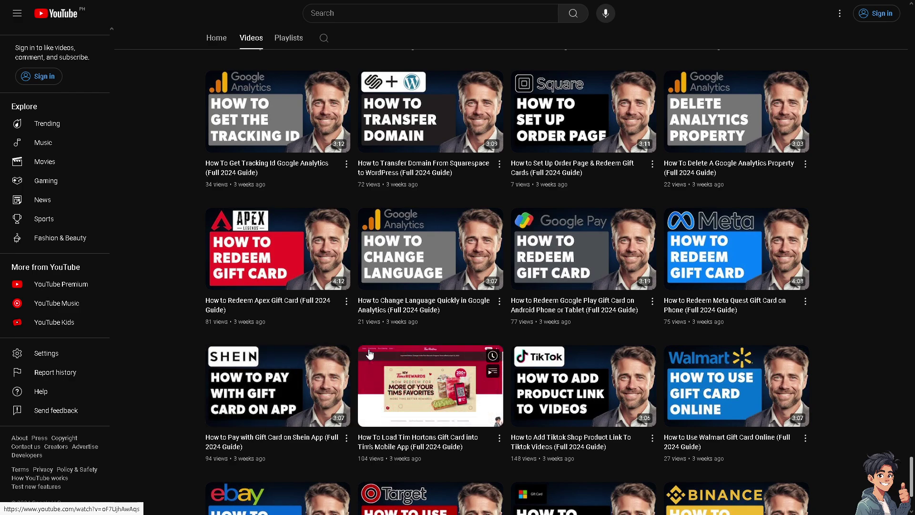
scroll(369, 355, down, 1)
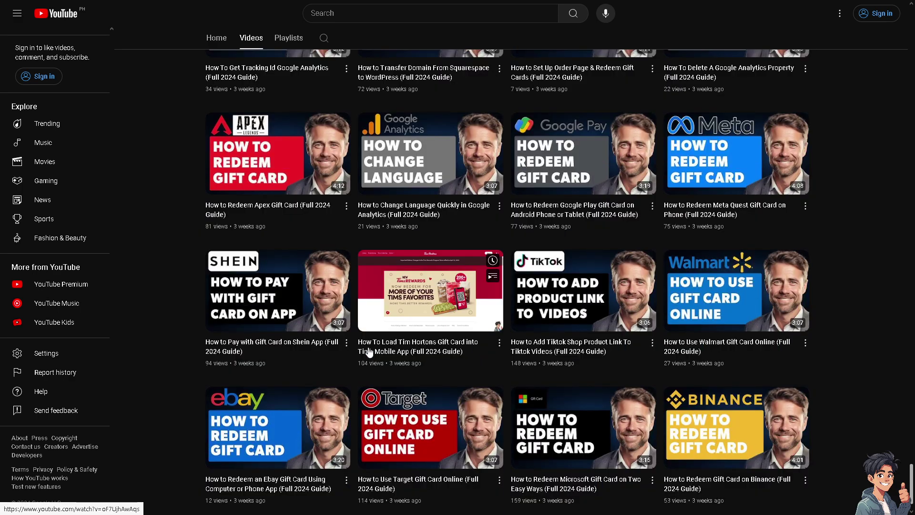
scroll(369, 353, down, 1)
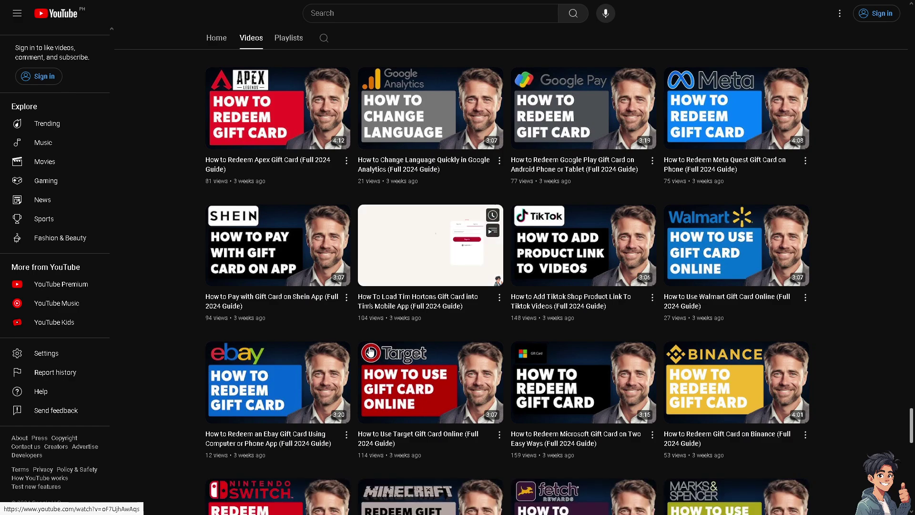
scroll(371, 352, down, 1)
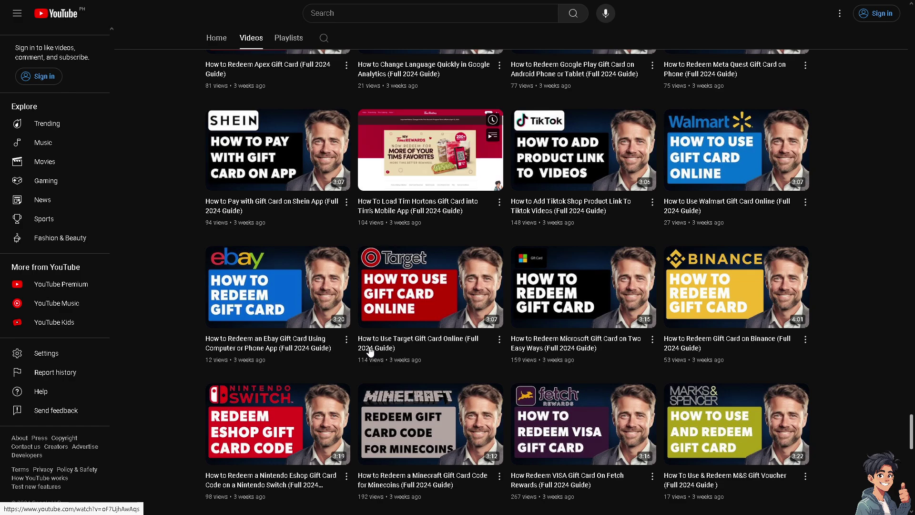
scroll(370, 352, down, 1)
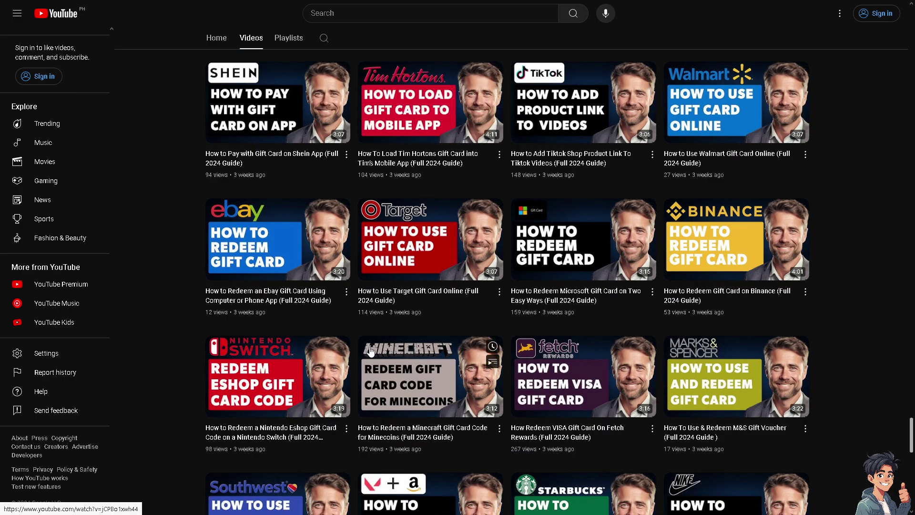
scroll(371, 352, down, 1)
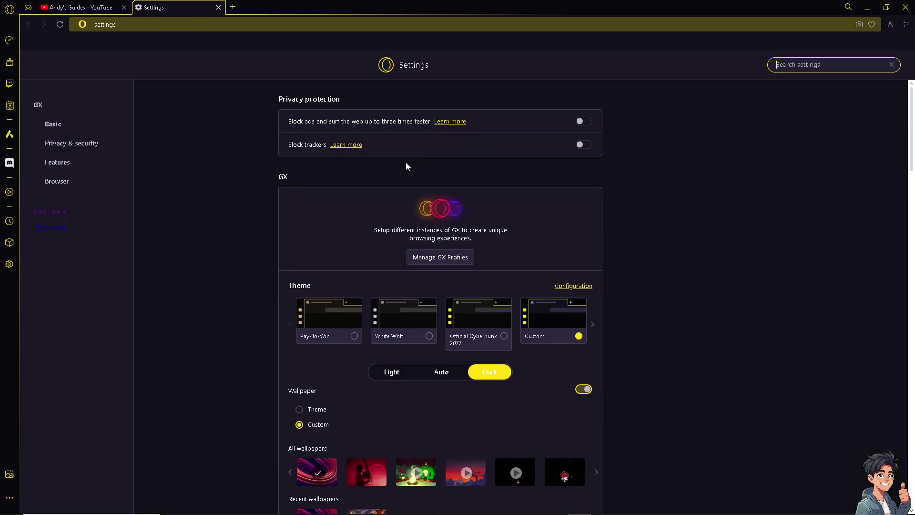
scroll(406, 162, down, 3)
scroll(429, 227, down, 2)
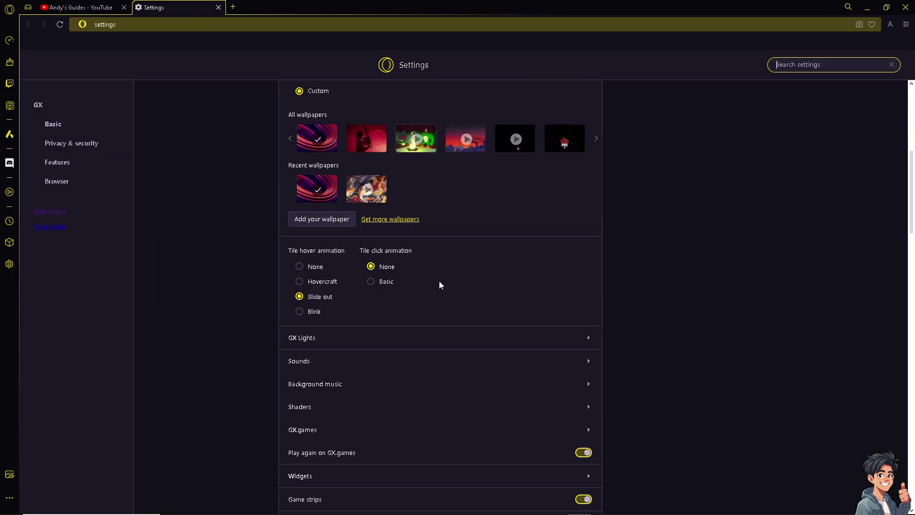
scroll(439, 284, down, 2)
scroll(470, 325, down, 3)
scroll(472, 327, down, 1)
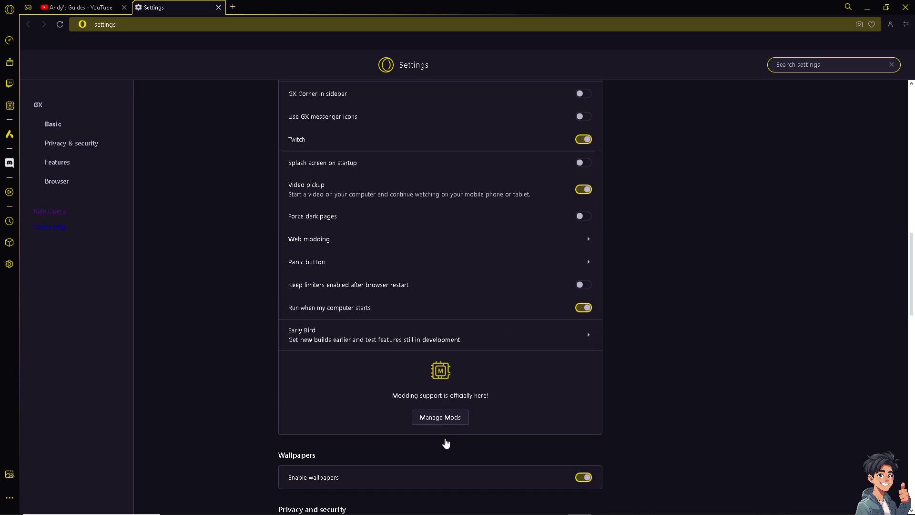
scroll(445, 443, down, 1)
scroll(407, 427, down, 2)
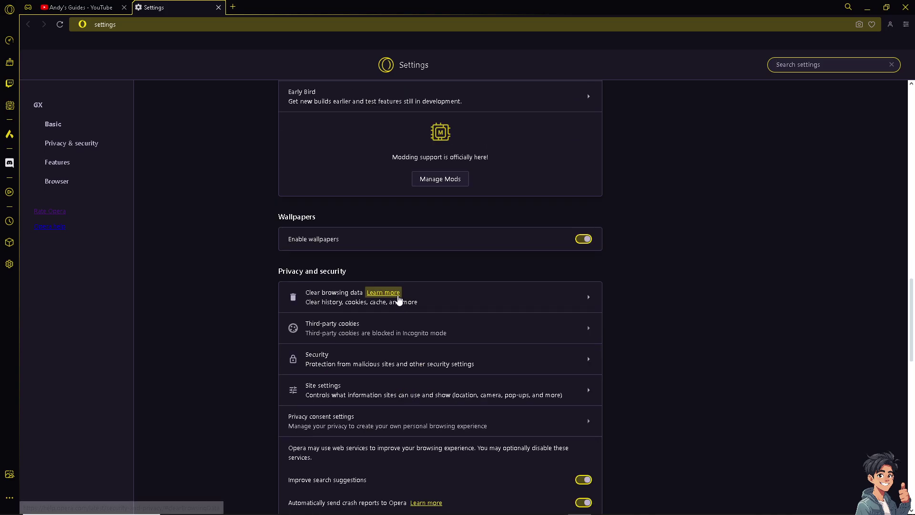
scroll(400, 283, down, 2)
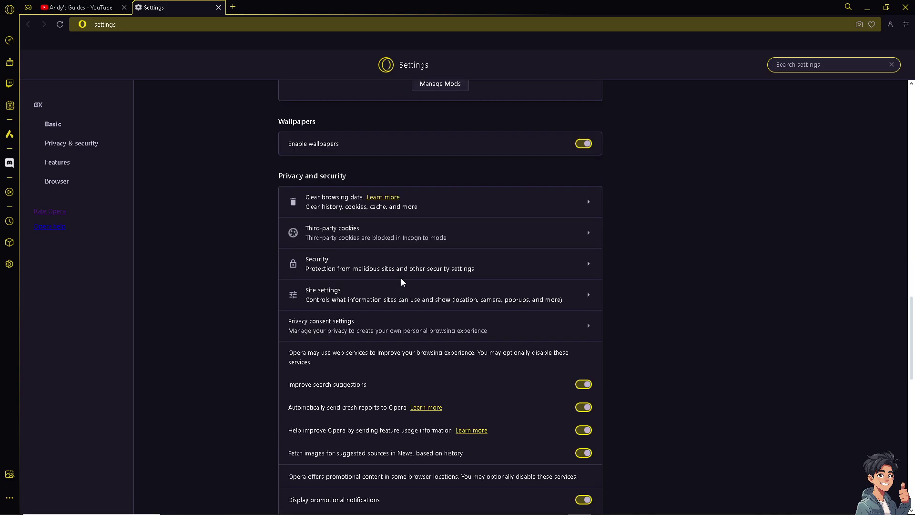
scroll(402, 283, down, 2)
scroll(401, 283, down, 1)
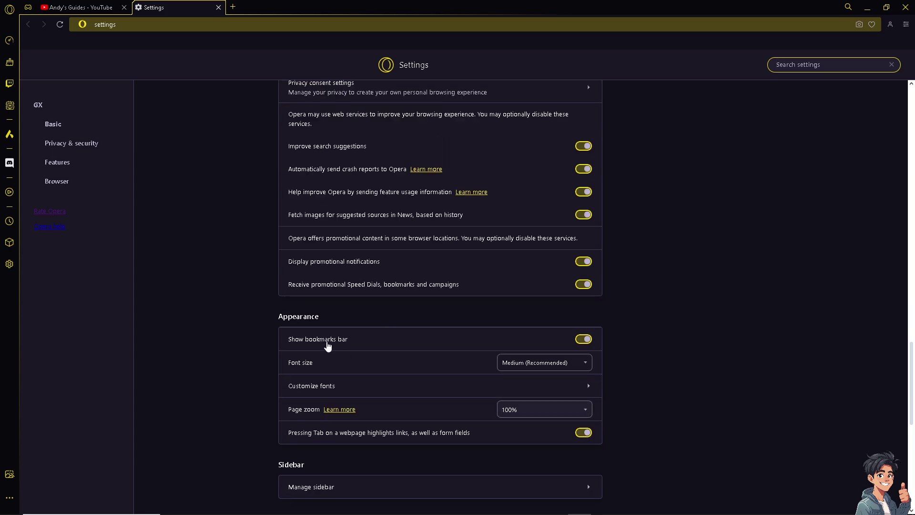
scroll(328, 347, down, 1)
scroll(329, 344, down, 2)
scroll(329, 338, down, 2)
scroll(329, 338, down, 1)
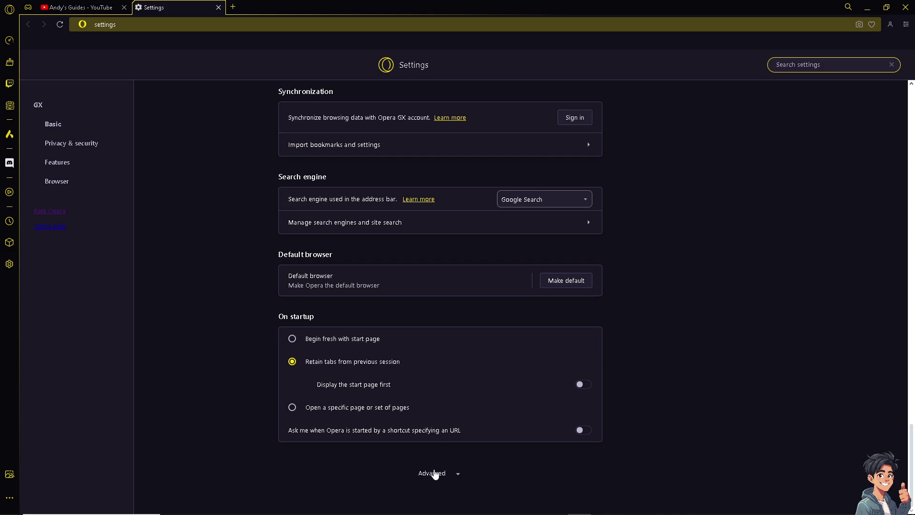
- Expand the Advanced section of the Settings page to reveal the remaining browser settings
click(435, 475)
scroll(482, 397, down, 2)
scroll(482, 397, down, 2)
scroll(482, 397, down, 3)
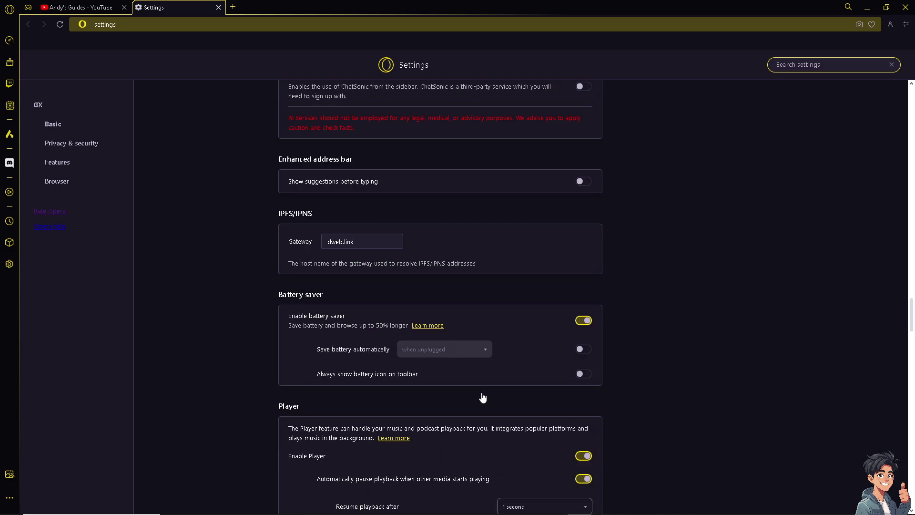
scroll(482, 397, down, 5)
scroll(482, 397, down, 2)
scroll(482, 397, down, 3)
scroll(483, 397, down, 3)
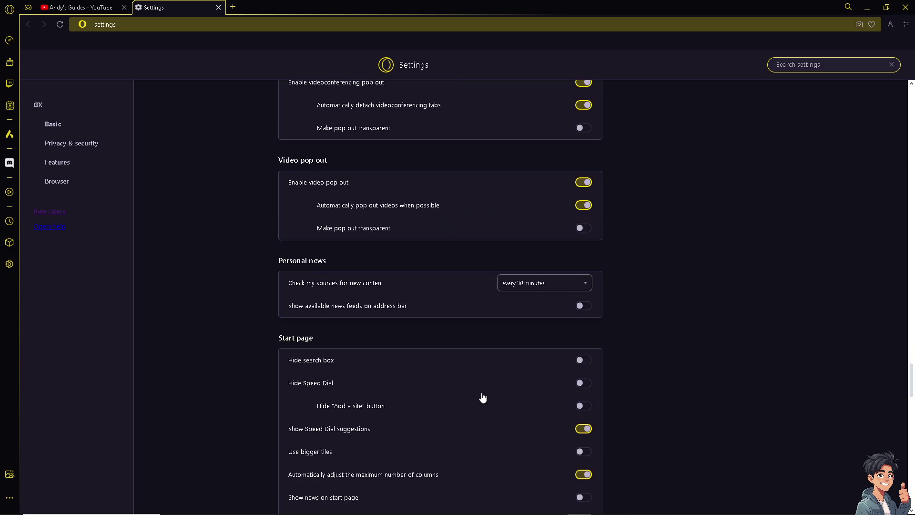
scroll(483, 398, down, 3)
scroll(483, 387, down, 5)
scroll(565, 334, down, 2)
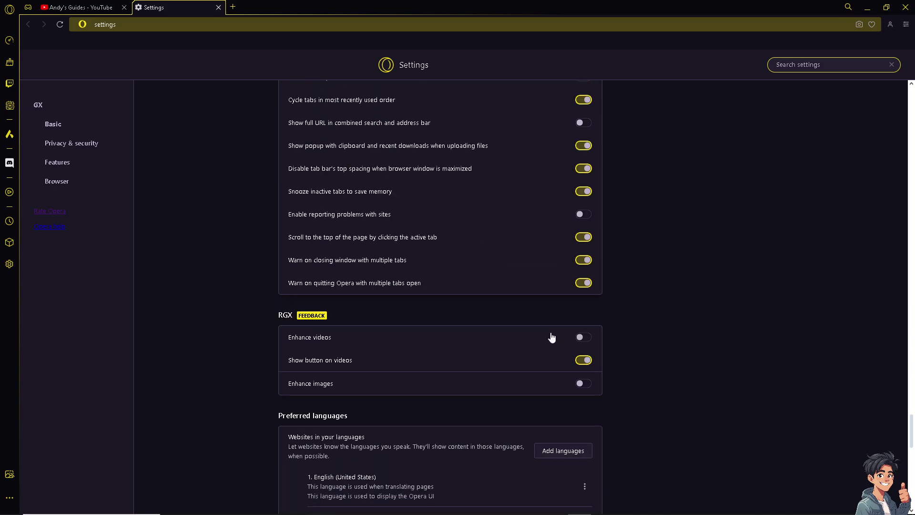
scroll(551, 337, down, 3)
scroll(552, 338, down, 2)
scroll(565, 336, down, 1)
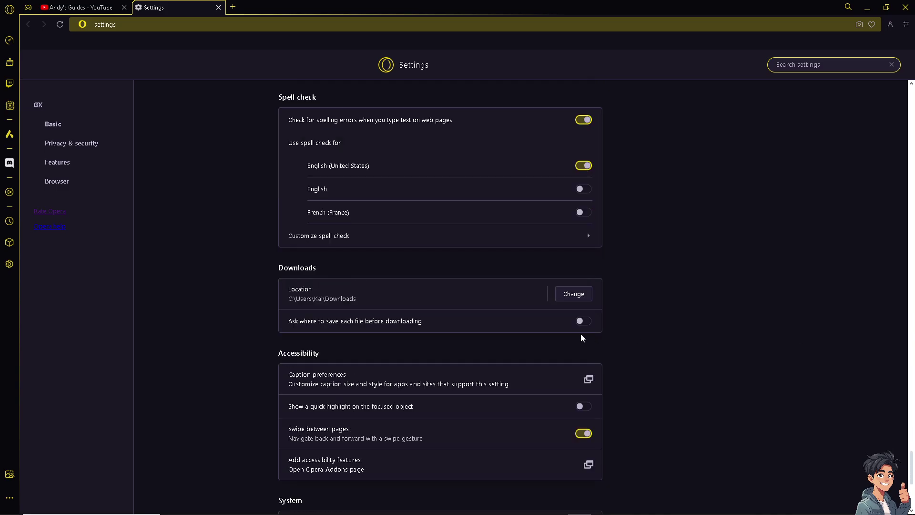
scroll(581, 338, down, 4)
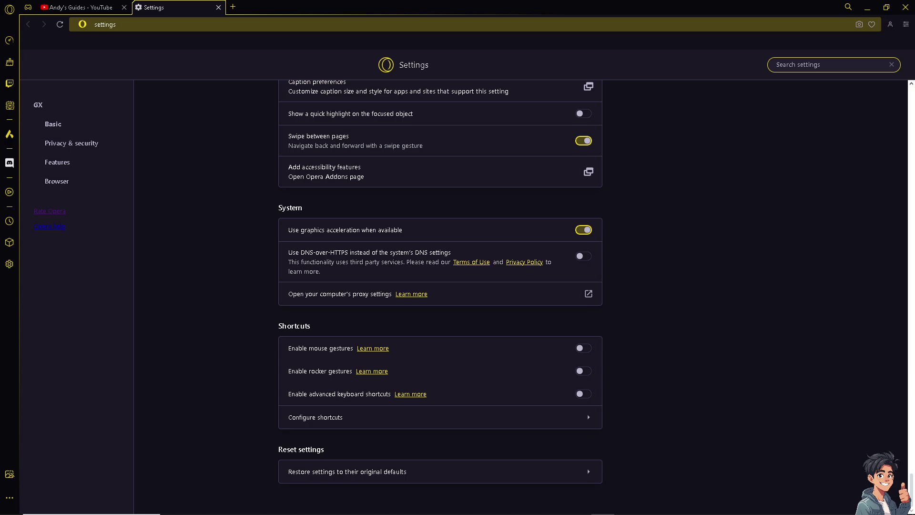
click(829, 68)
text(password)
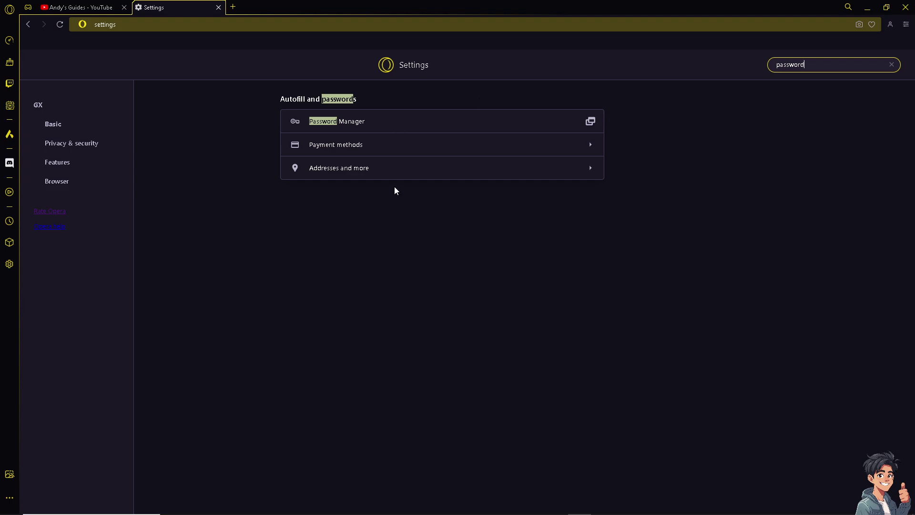
key(F11)
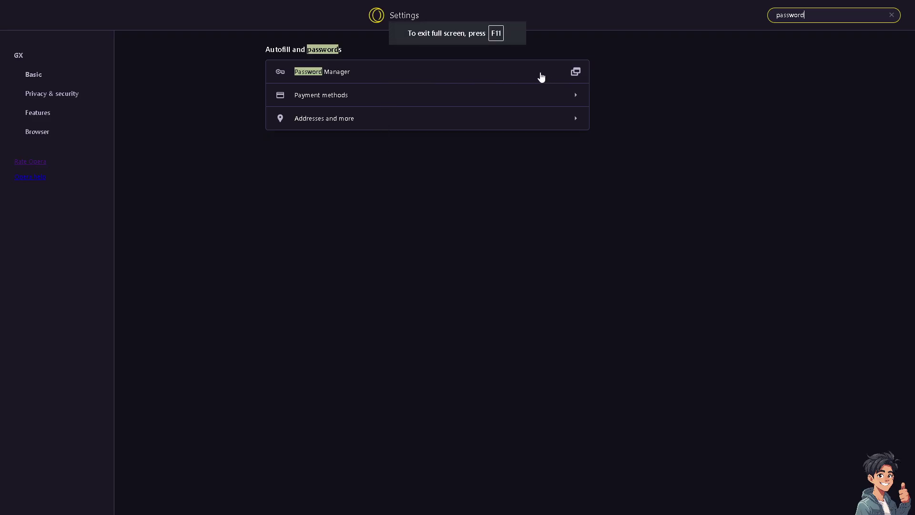
click(540, 76)
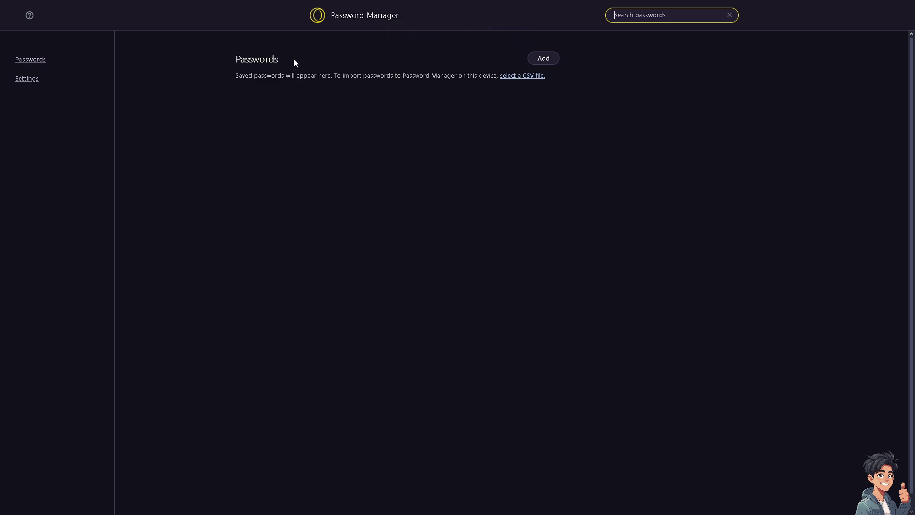
click(552, 63)
click(550, 61)
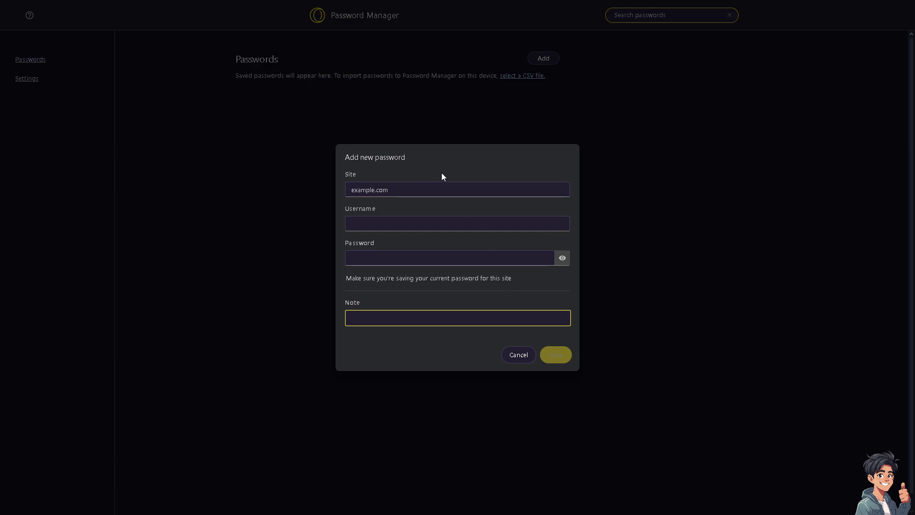
click(516, 355)
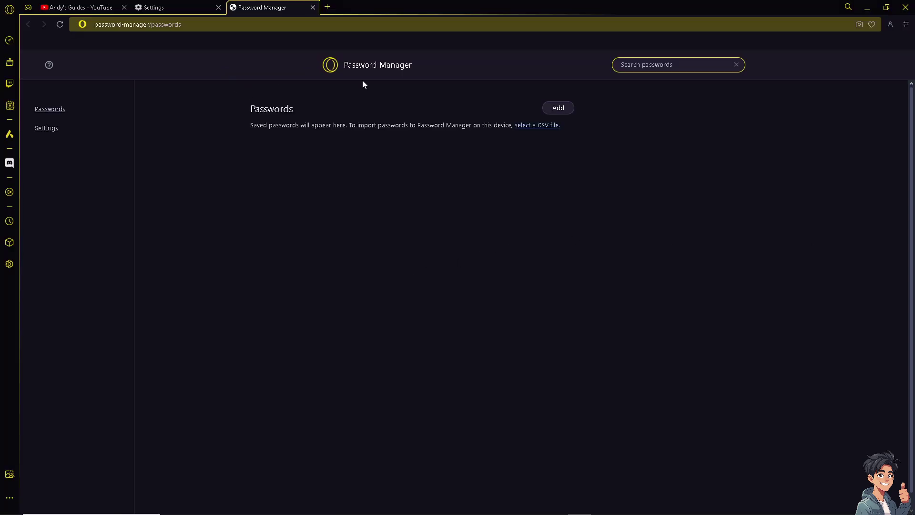
- Navigate to opera://flags/ in place of the Password Manager and view it full screen
key(BackSpace)
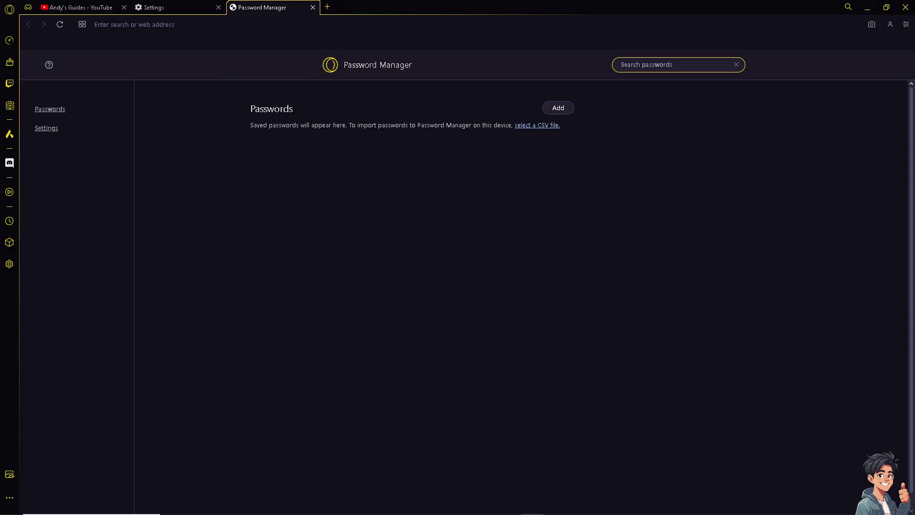
click(427, 22)
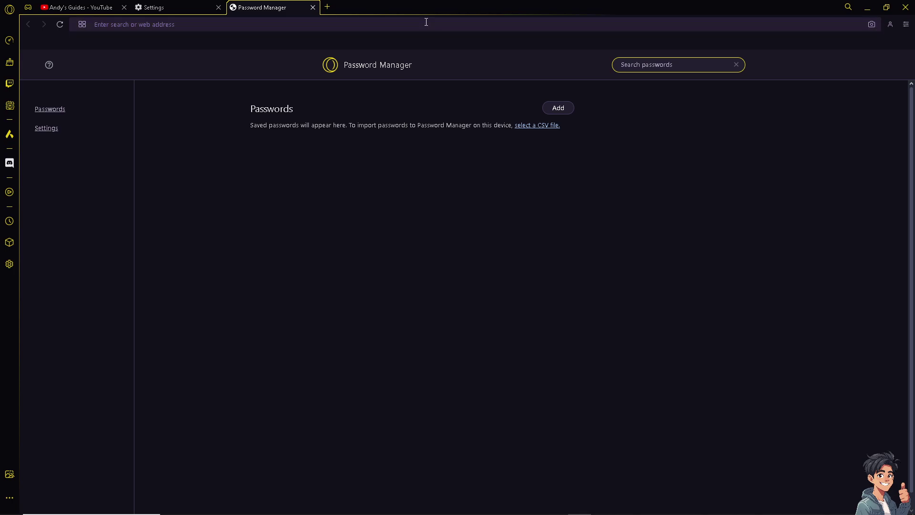
text(opera:)
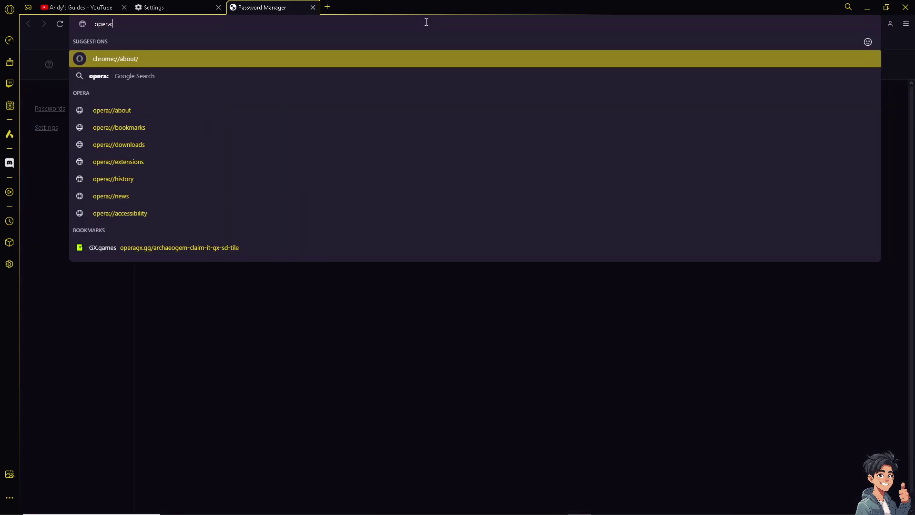
text(//)
text(flags)
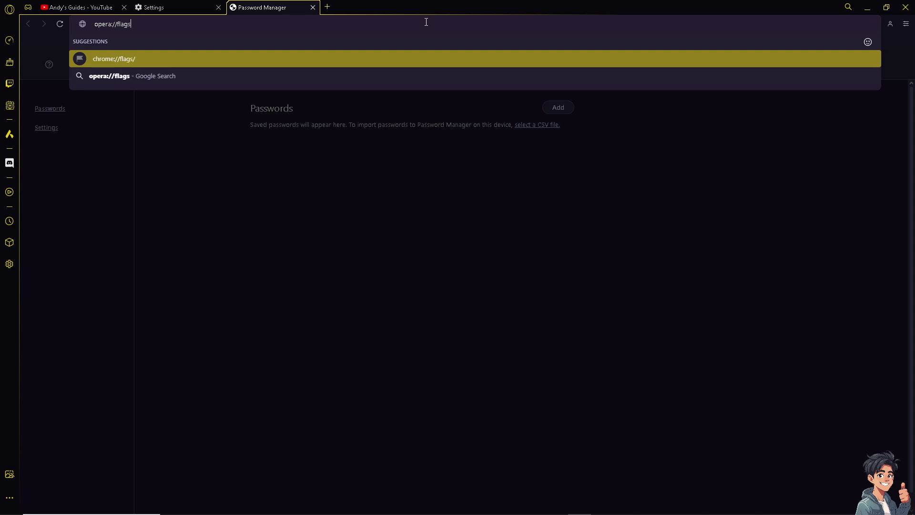
text(/)
key(Return)
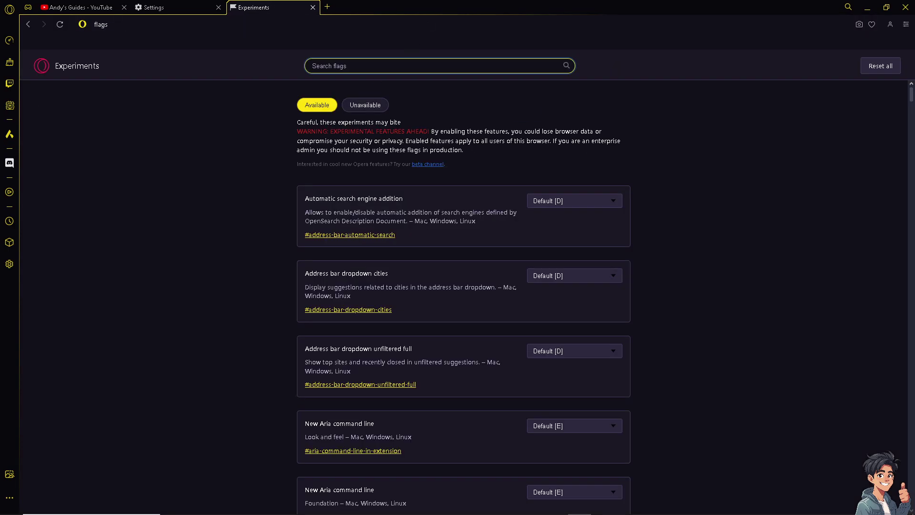
key(F11)
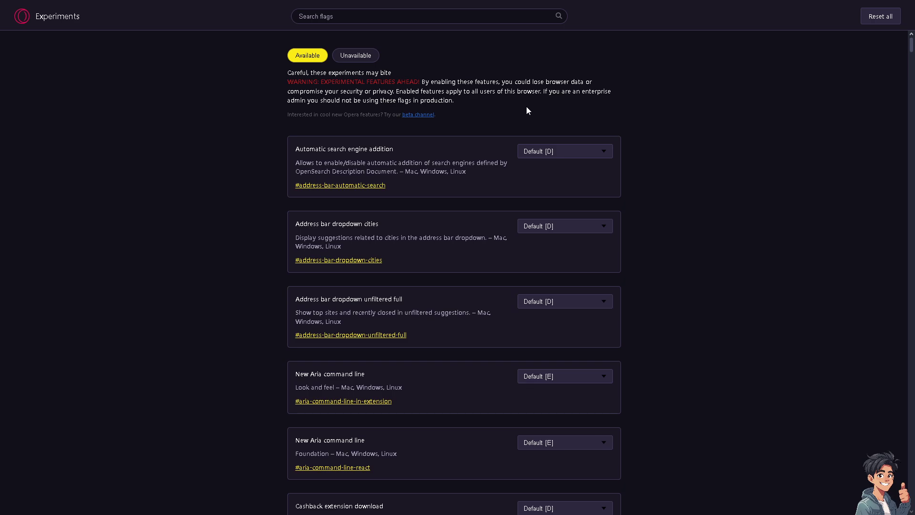
click(427, 22)
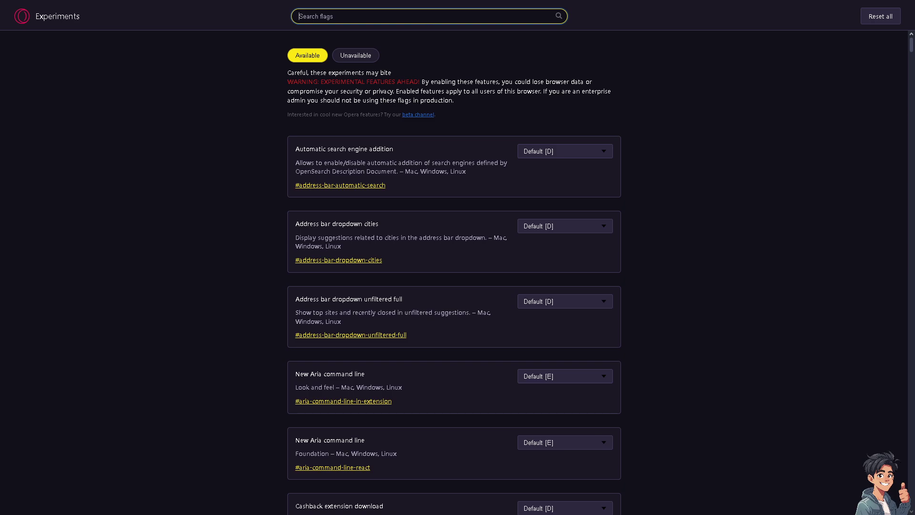
click(324, 19)
text(m)
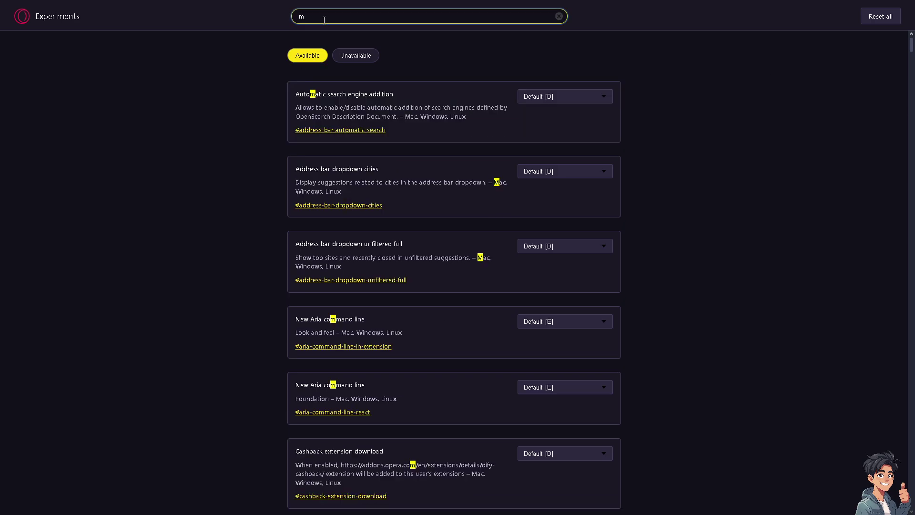
key(BackSpace)
text(import)
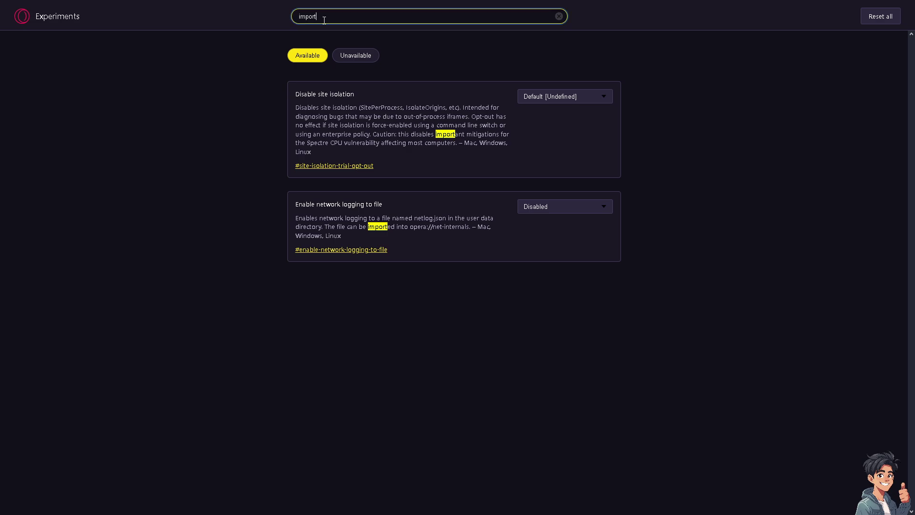
text( pass)
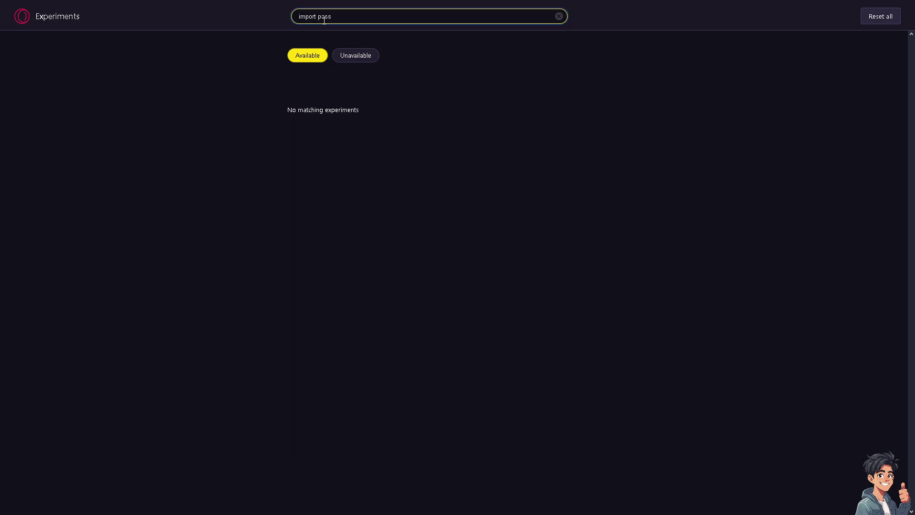
key(BackSpace)
key(BackSpace)
key(BackSpace)
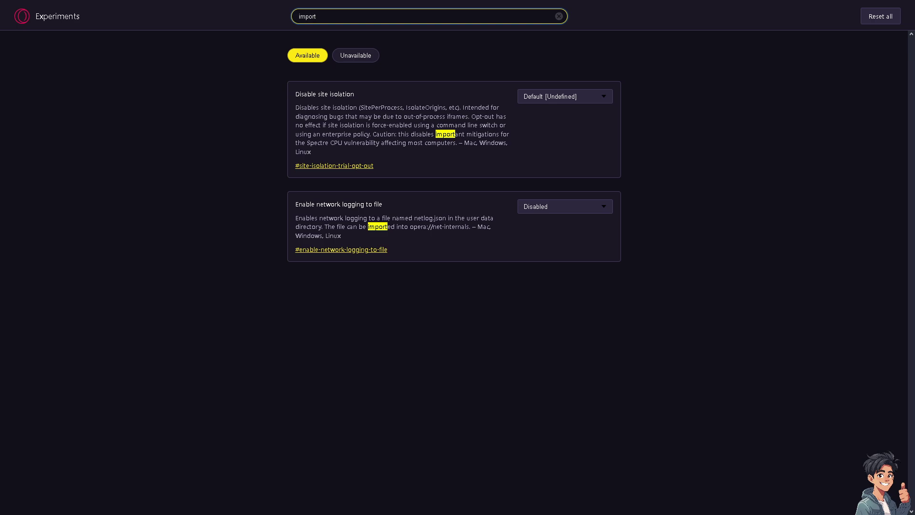
- Clear the flags search so the full experiments list shows before filtering by 'password'
key(BackSpace)
key(BackSpace)
key(BackSpace)
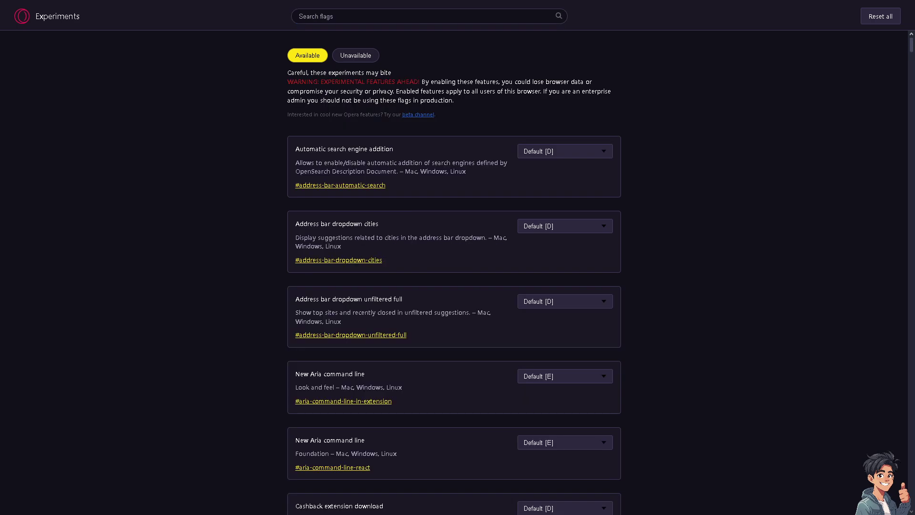
text(pas)
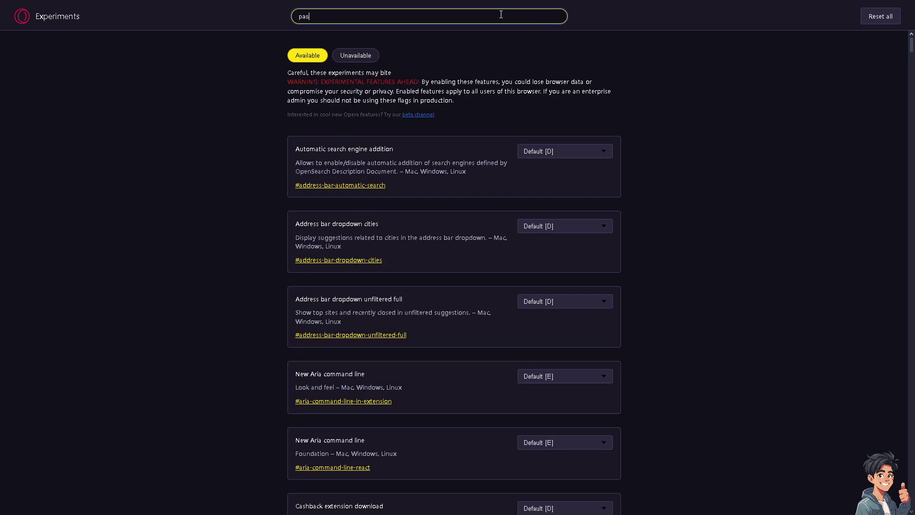
text(sword)
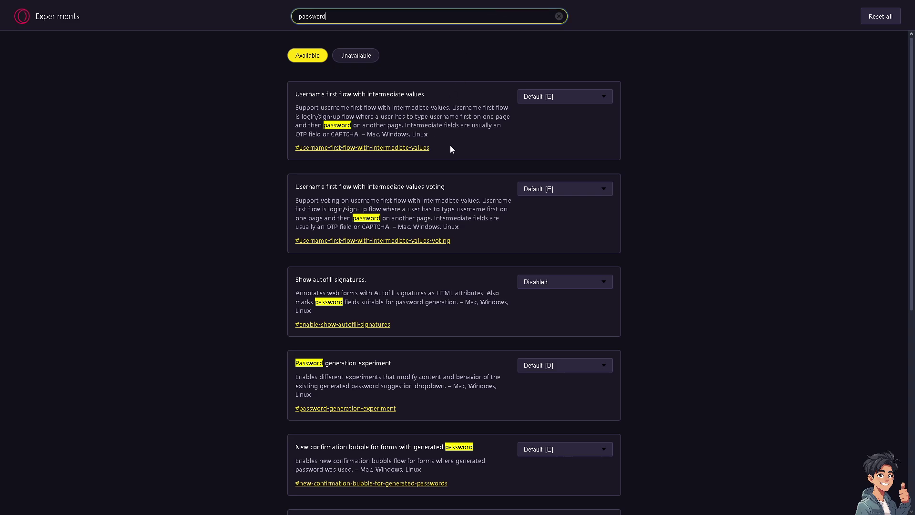
scroll(449, 143, down, 1)
scroll(449, 143, down, 1)
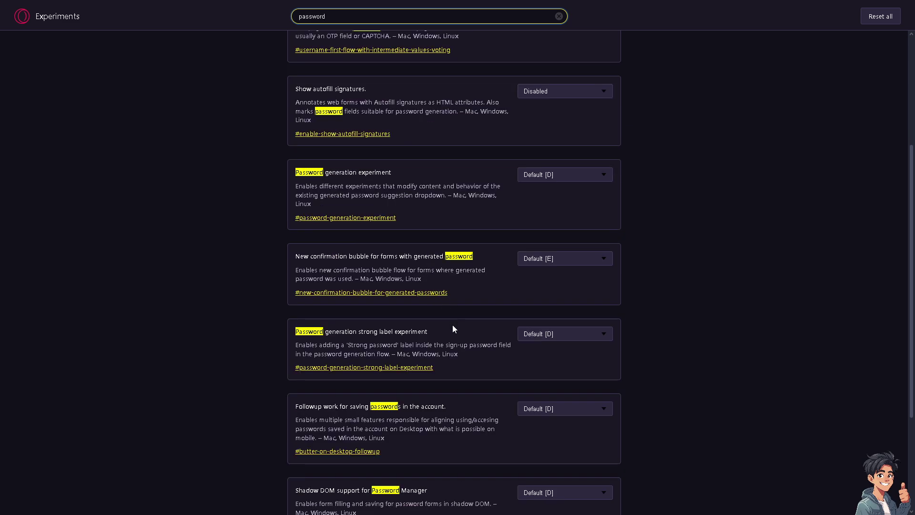
scroll(453, 325, down, 2)
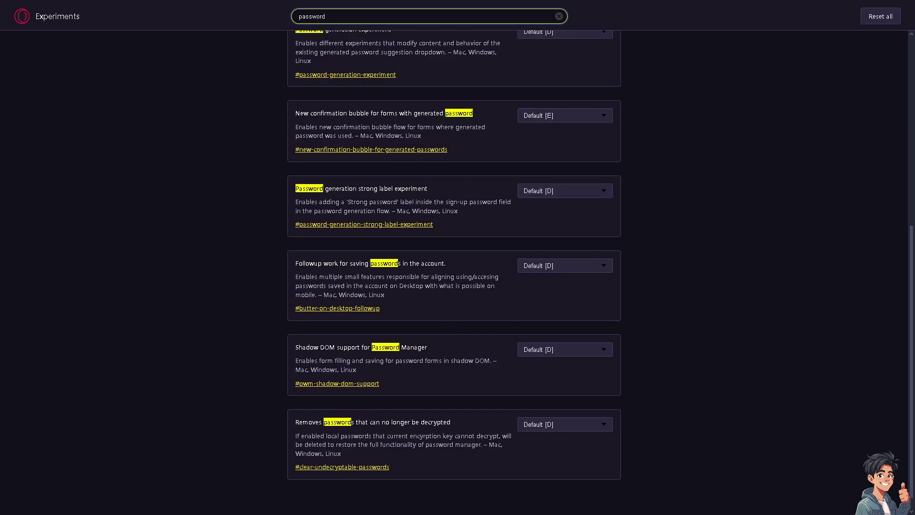